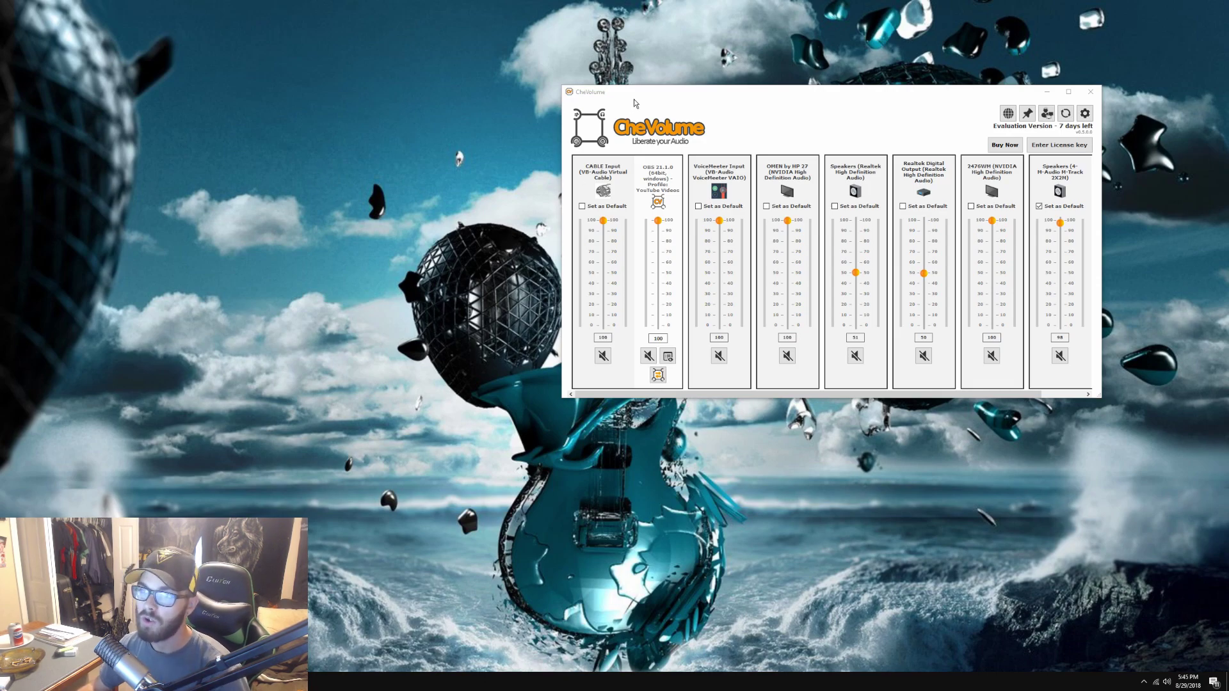
- Move the CheVolume mixer window toward the desktop centre and minimize the browser
{"action": "left_click_drag", "start_coordinate": [624, 92], "coordinate": [387, 104]}
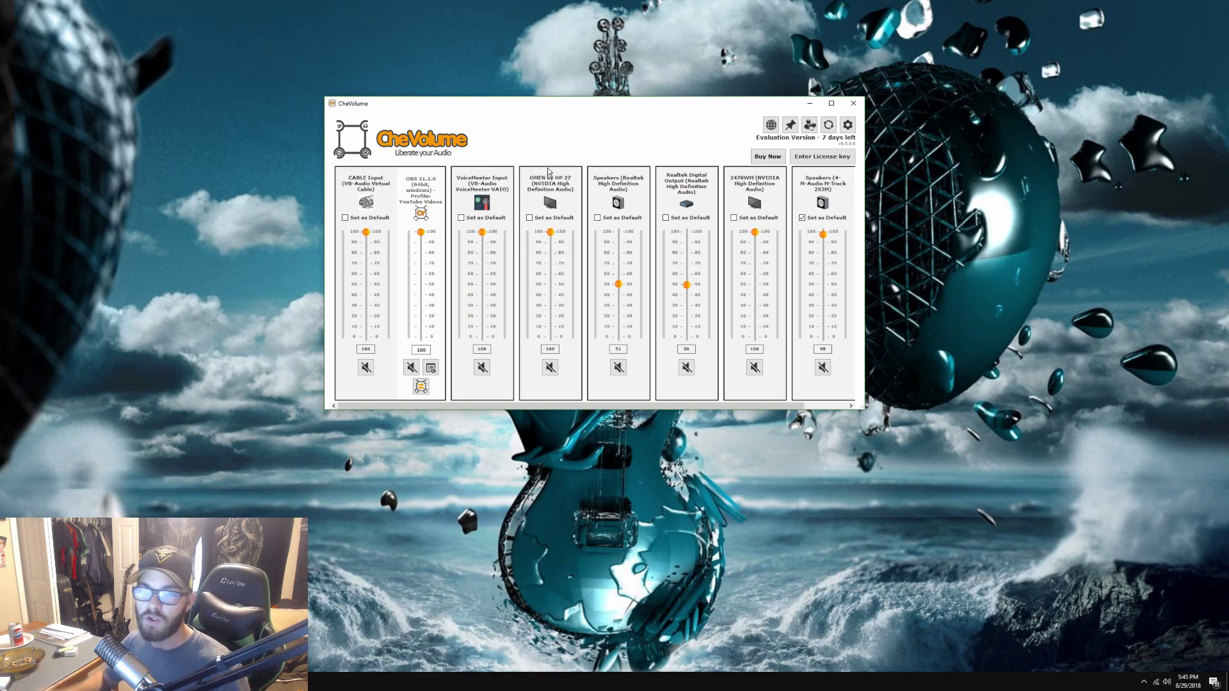
{"action": "left_click_drag", "start_coordinate": [594, 104], "coordinate": [574, 78]}
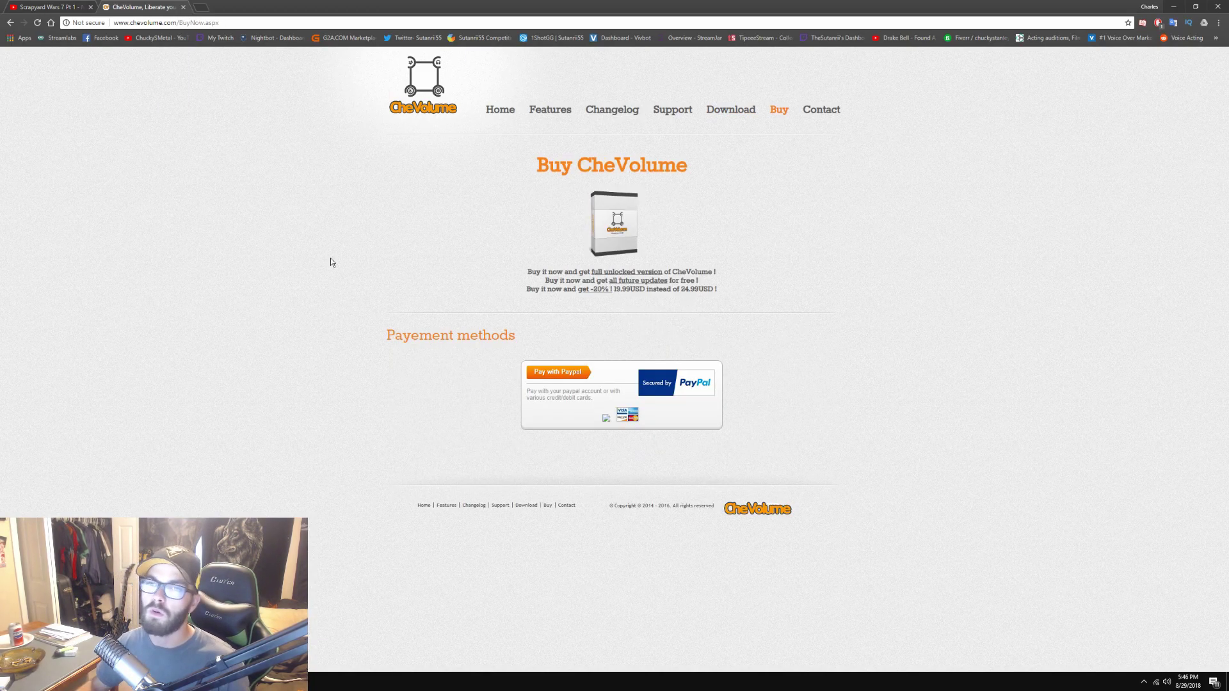
{"action": "left_click", "coordinate": [1173, 7]}
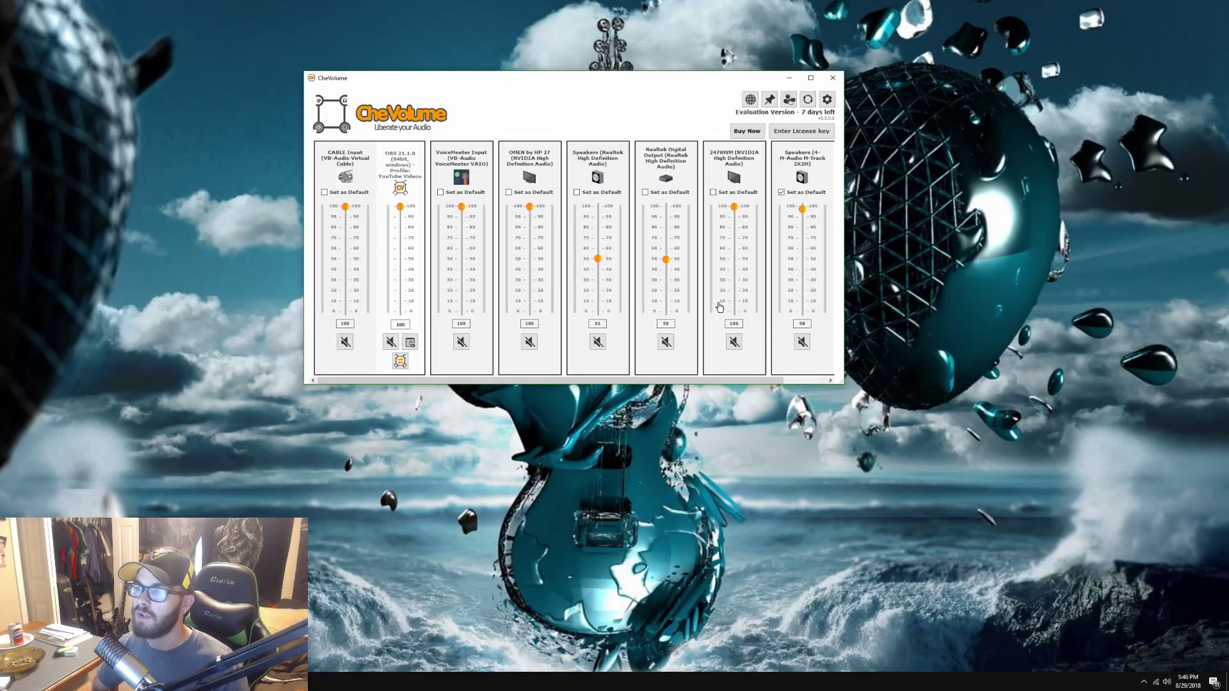
- Nudge the CheVolume mixer window a little right and down
{"action": "left_click_drag", "start_coordinate": [524, 79], "coordinate": [541, 128]}
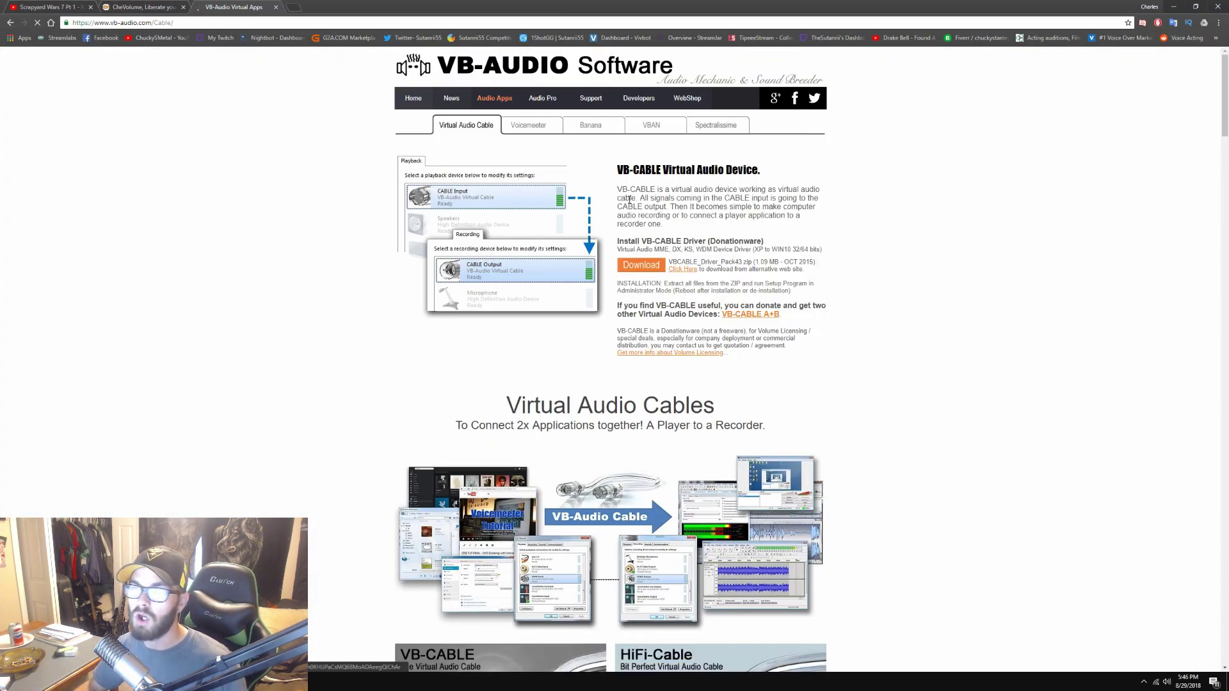
- Browse the Voicemeeter, Banana and Virtual Audio Cable pages on vb-audio.com, then close that tab
{"action": "left_click", "coordinate": [539, 131]}
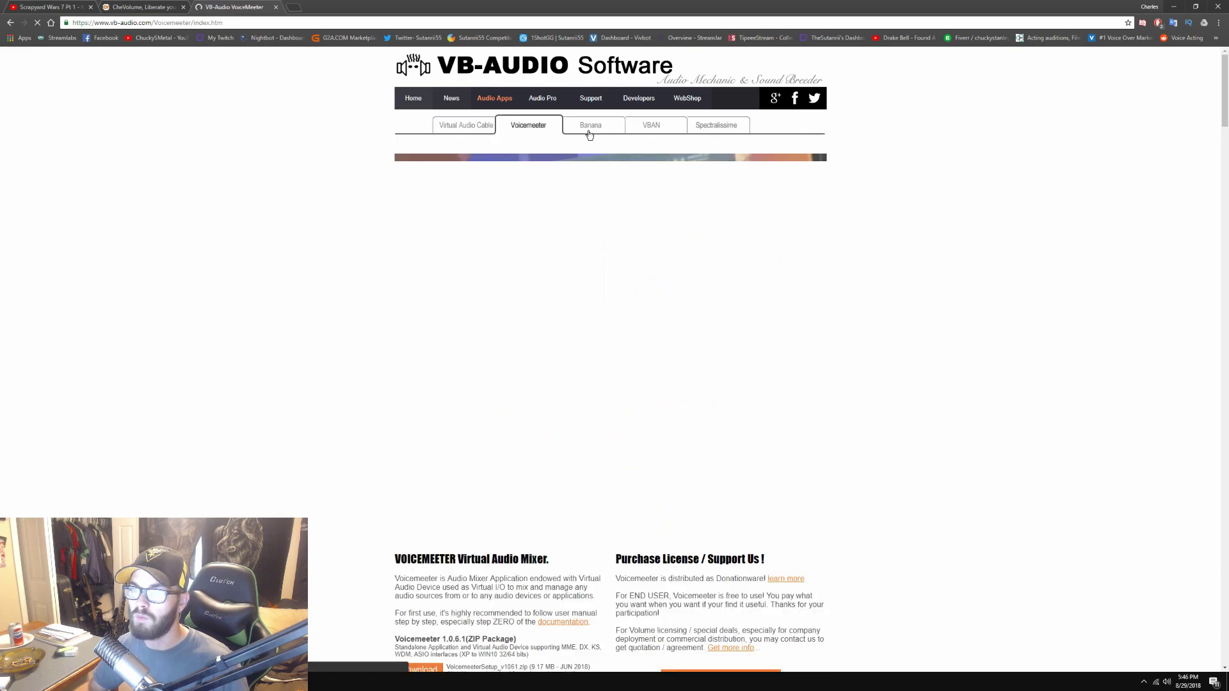
{"action": "left_click", "coordinate": [594, 129]}
{"action": "left_click", "coordinate": [466, 124]}
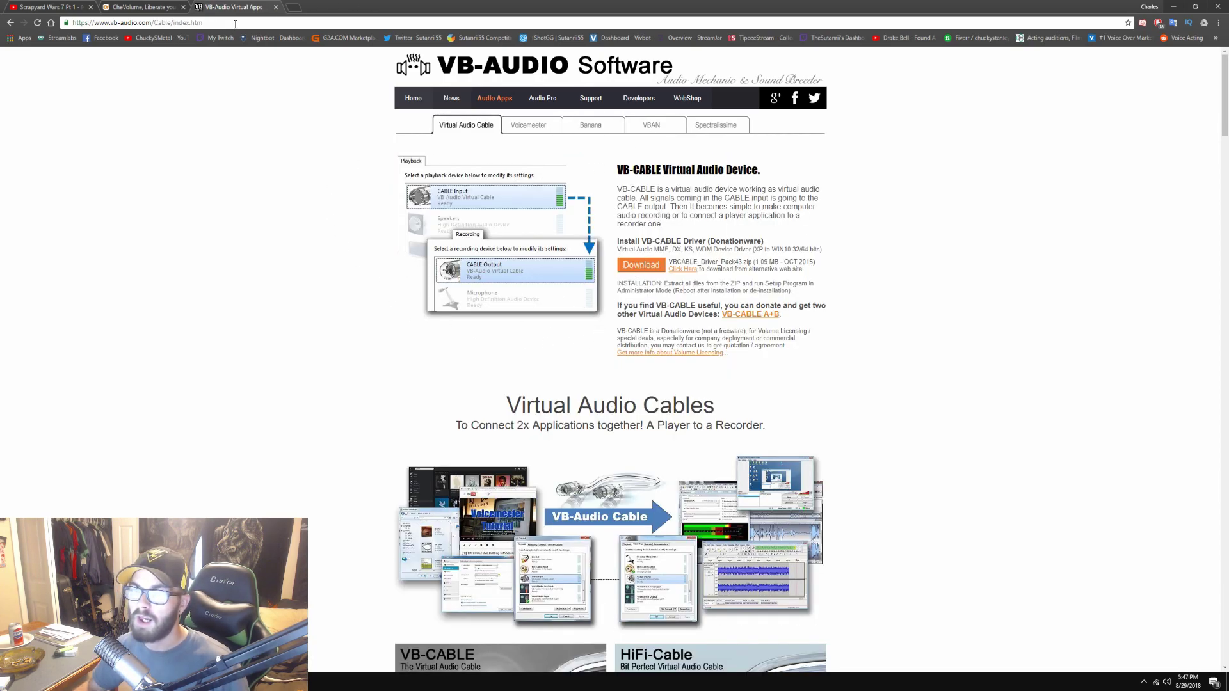
{"action": "left_click", "coordinate": [276, 7]}
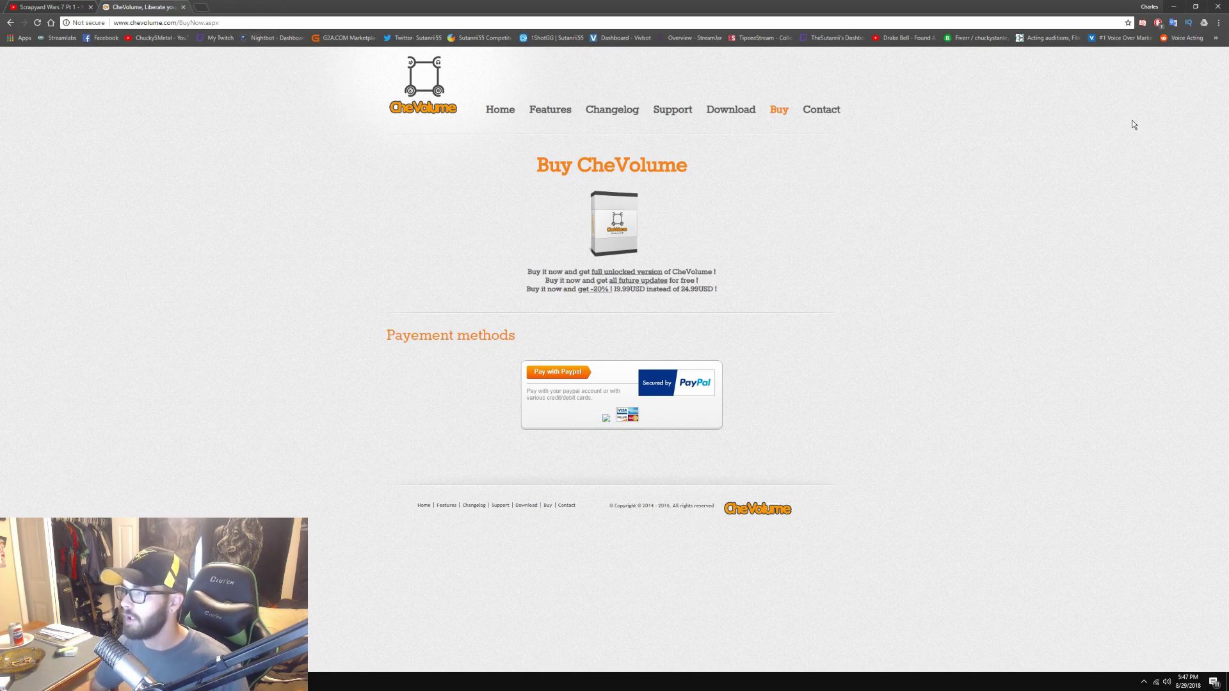
- Minimize Chrome, review the Windows playback devices without changing the default, and shift the mixer right
{"action": "left_click", "coordinate": [1173, 7]}
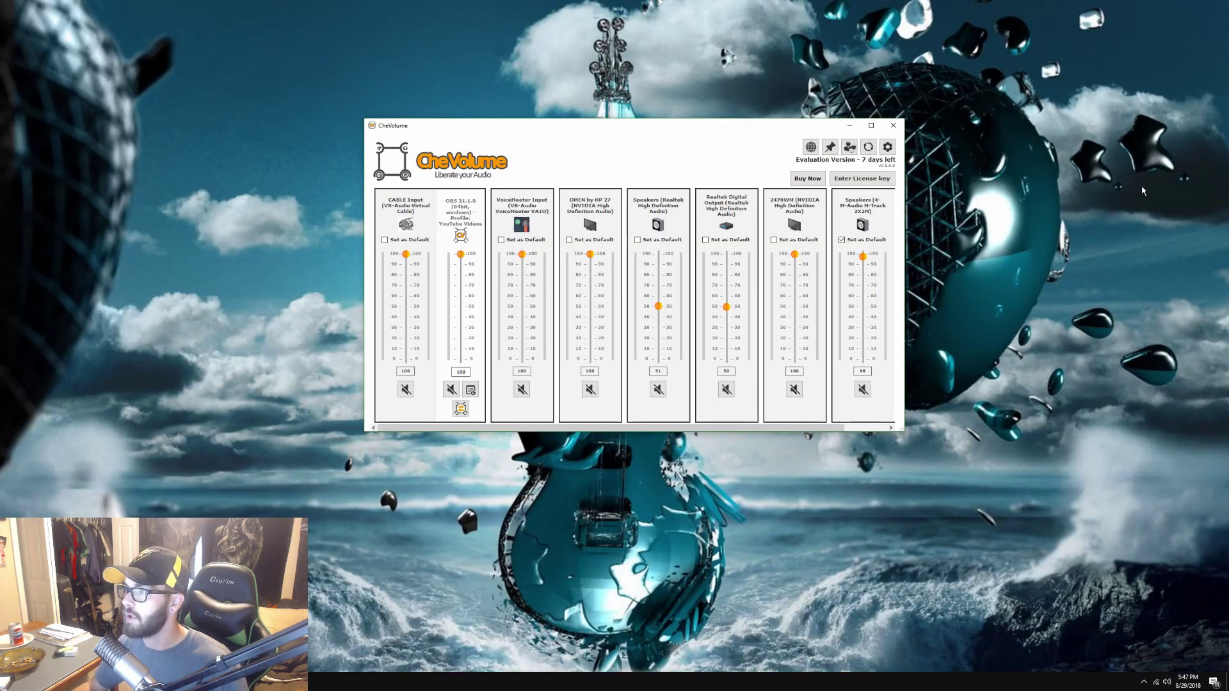
{"action": "left_click", "coordinate": [1168, 683]}
{"action": "left_click", "coordinate": [1133, 635]}
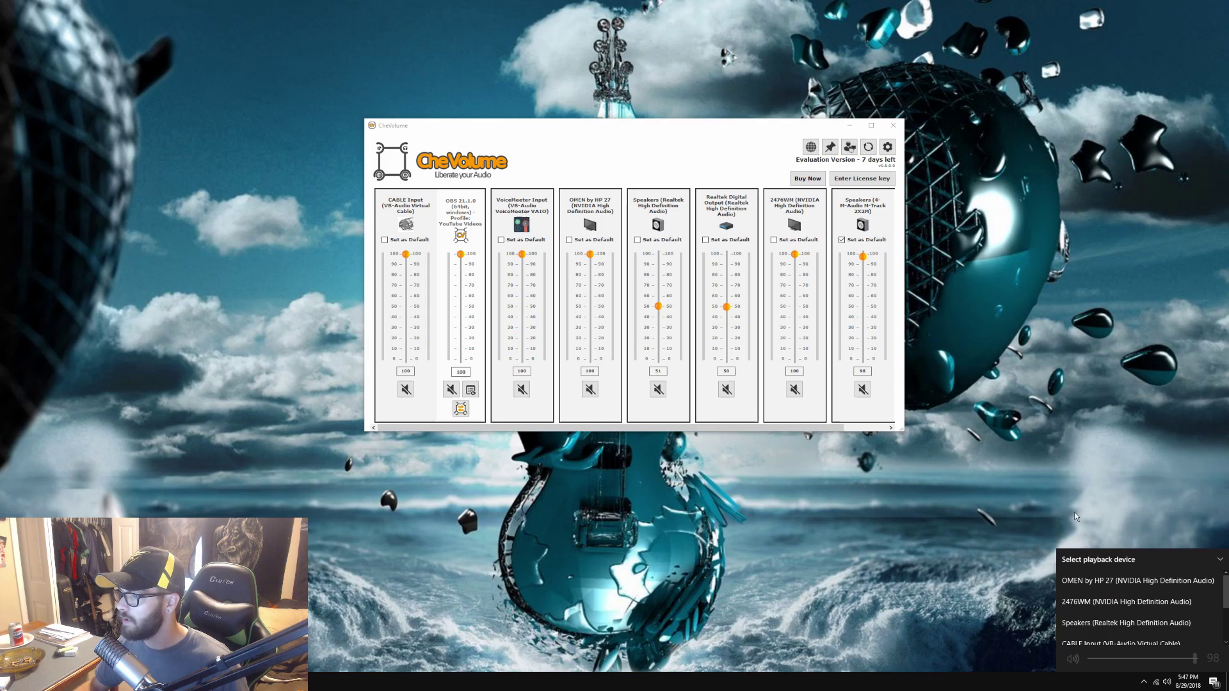
{"action": "scroll", "coordinate": [1110, 609], "scroll_direction": "down", "scroll_amount": 2}
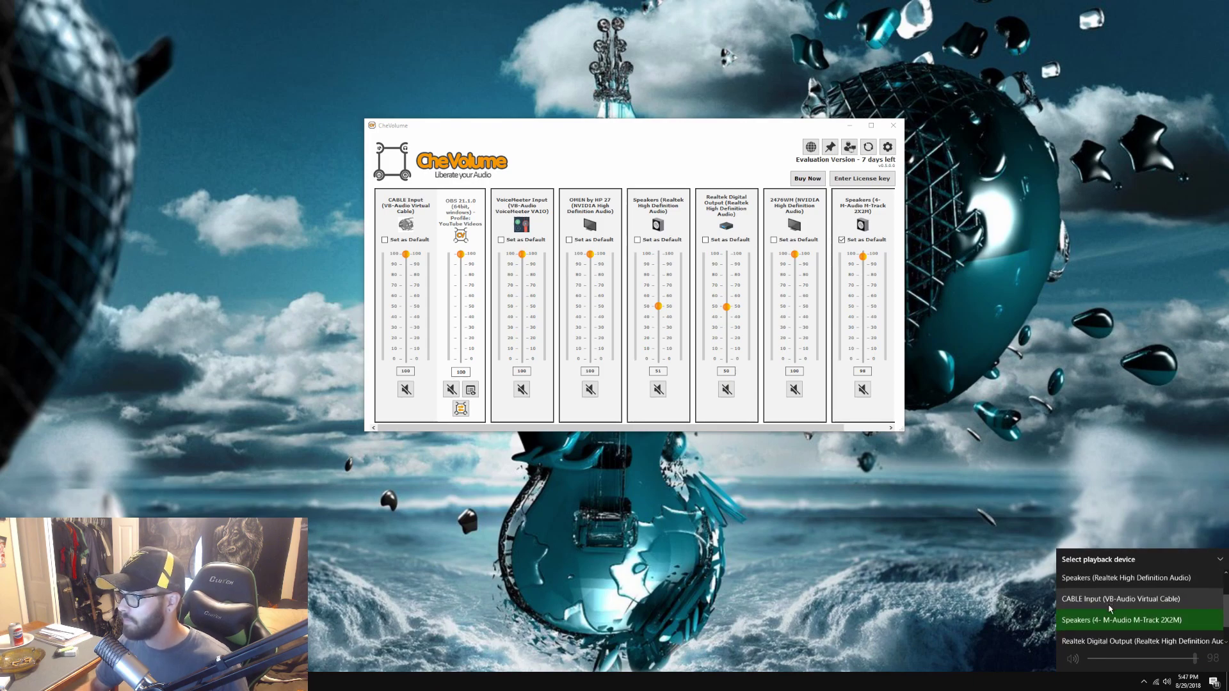
{"action": "key", "text": "Escape"}
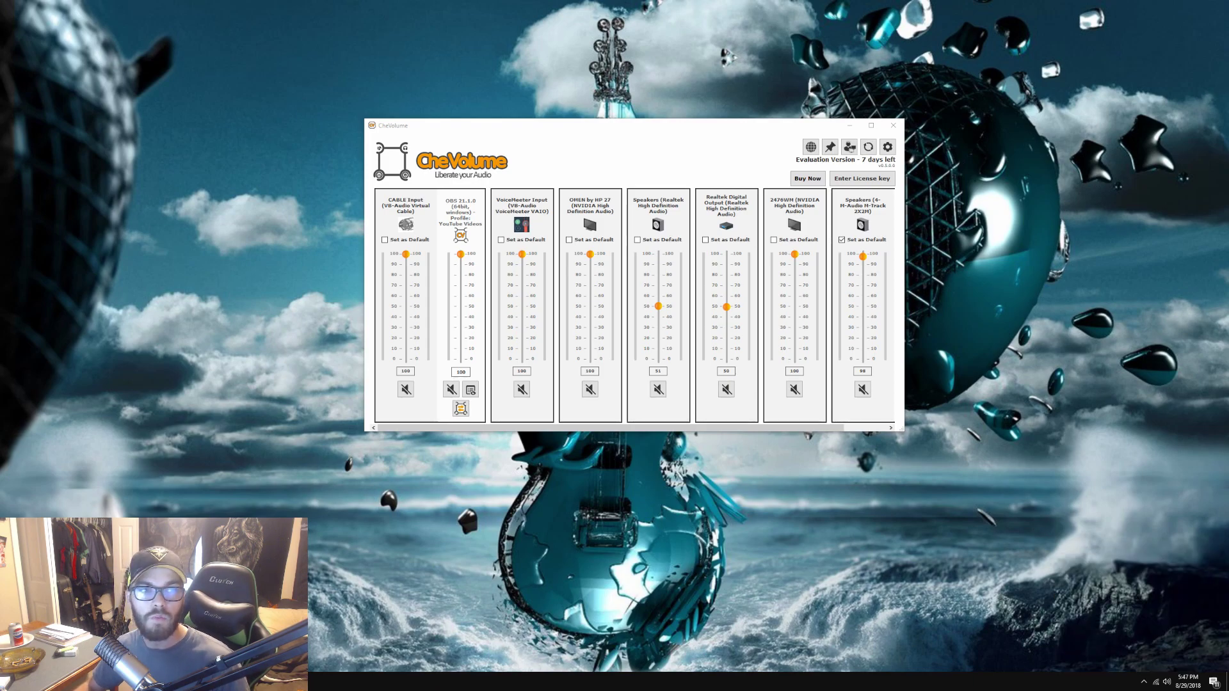
{"action": "mouse_move", "coordinate": [447, 131]}
{"action": "left_mouse_down"}
{"action": "mouse_move", "coordinate": [497, 128]}
{"action": "mouse_move", "coordinate": [429, 128]}
{"action": "left_mouse_up"}
- Bring OBS Studio forward and place it in the upper-left beside the CheVolume mixer
{"action": "key", "text": "alt+Tab"}
{"action": "left_click_drag", "start_coordinate": [423, 8], "coordinate": [305, 77]}
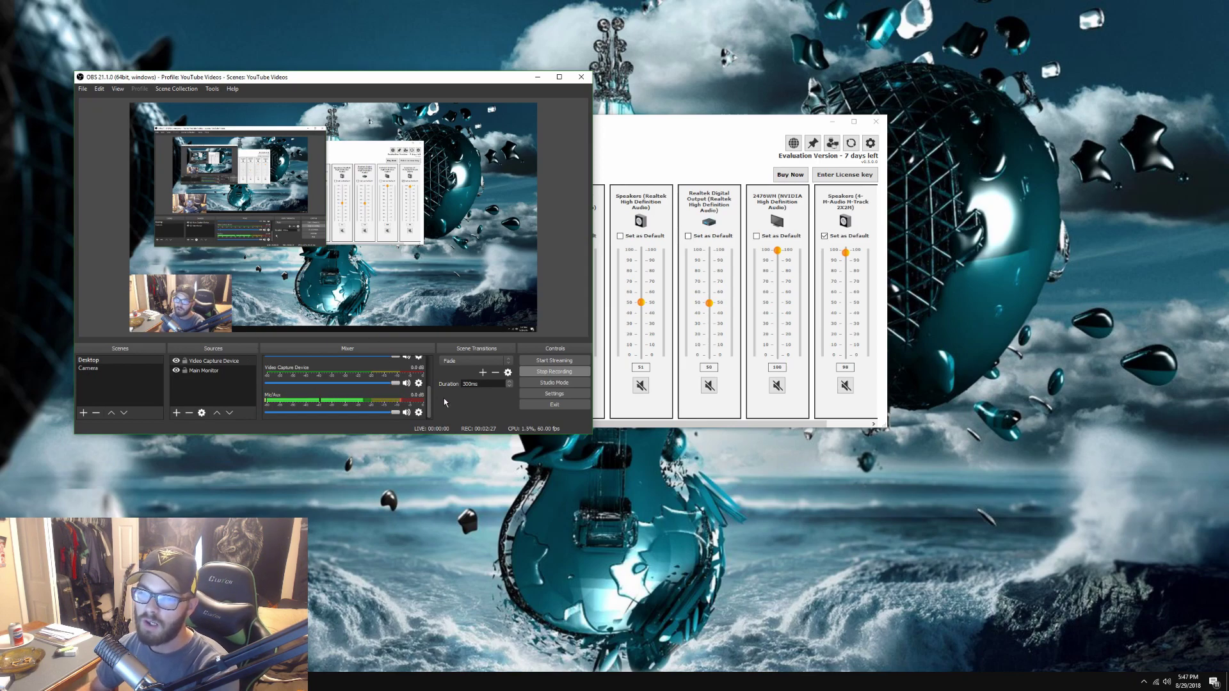
{"action": "left_click_drag", "start_coordinate": [429, 403], "coordinate": [432, 379]}
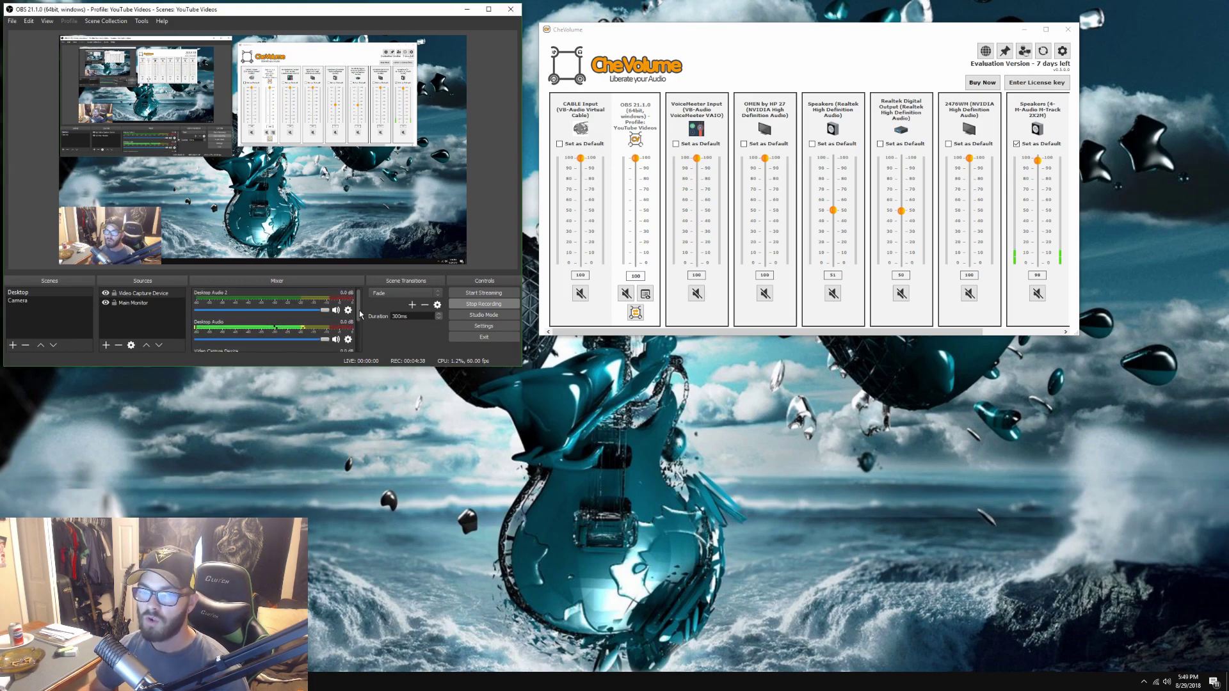
- Set the Spotify strip's output device to CABLE Input (VB-Audio Virtual Cable)
{"action": "left_click_drag", "start_coordinate": [362, 312], "coordinate": [364, 318]}
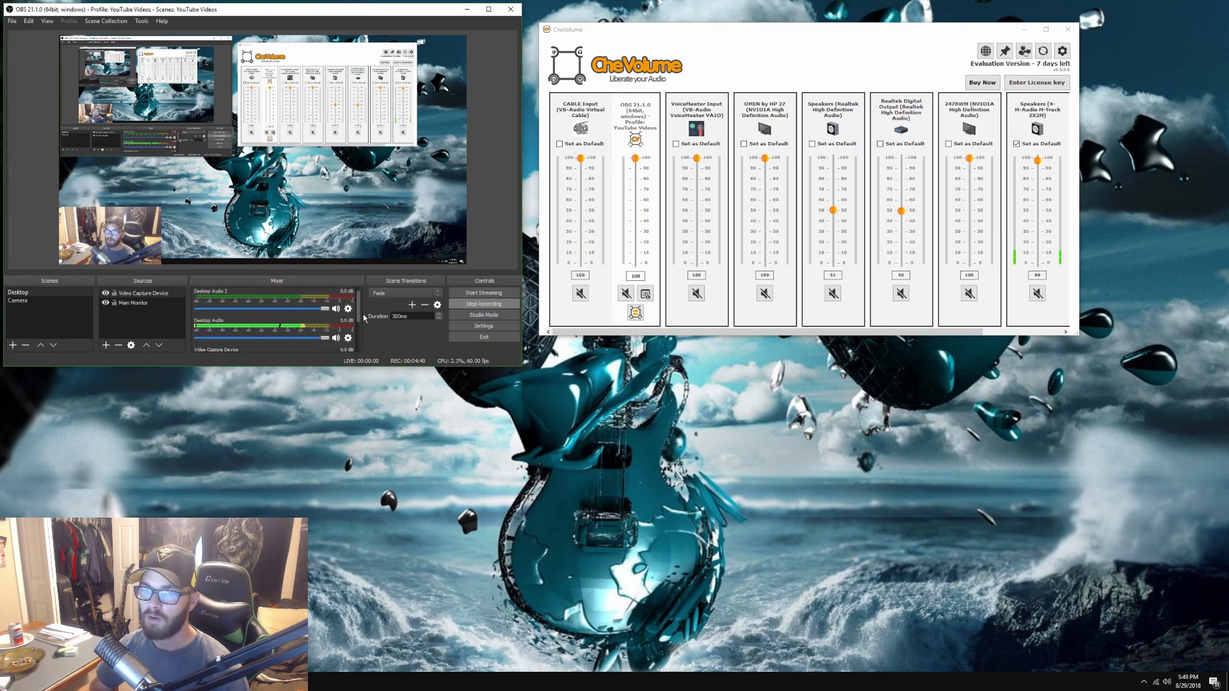
{"action": "scroll", "coordinate": [364, 318], "scroll_direction": "down", "scroll_amount": 2}
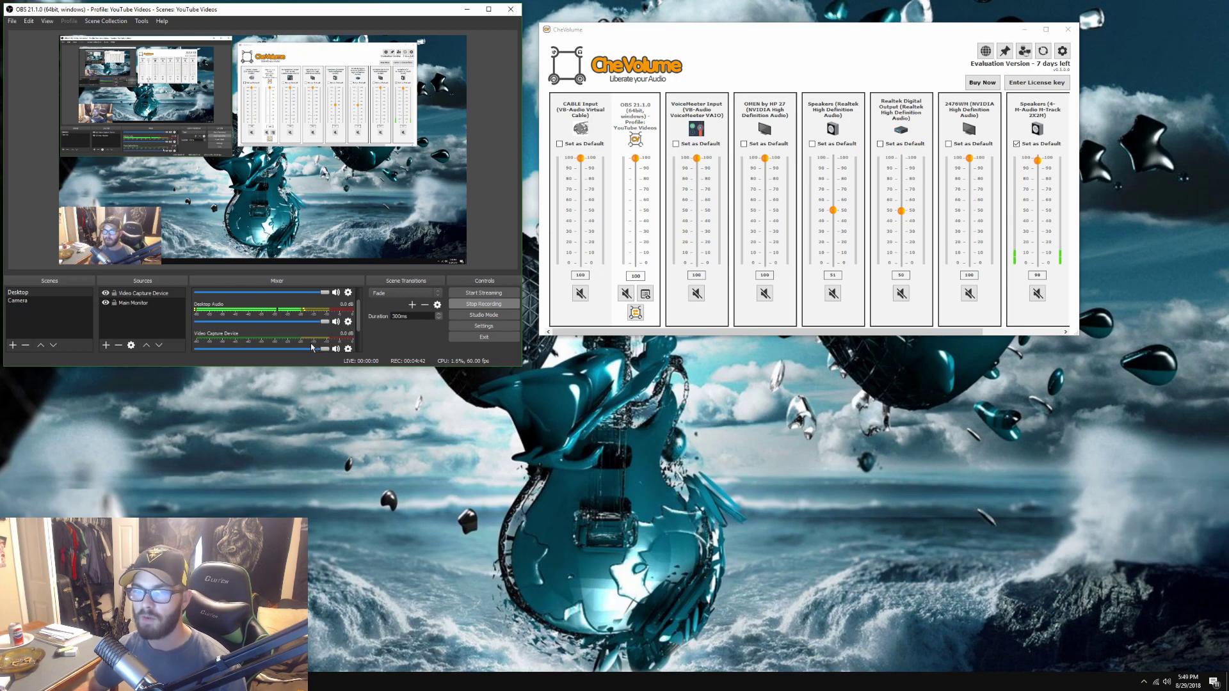
{"action": "scroll", "coordinate": [358, 327], "scroll_direction": "down", "scroll_amount": 1}
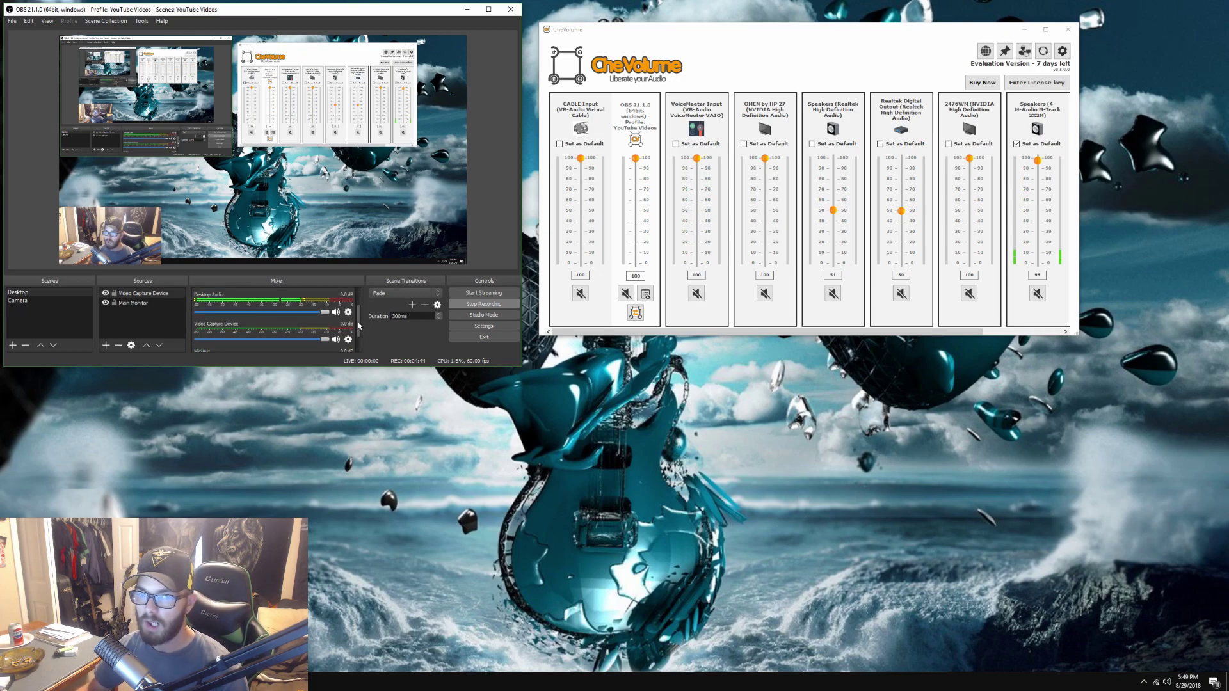
{"action": "scroll", "coordinate": [359, 326], "scroll_direction": "up", "scroll_amount": 3}
{"action": "left_click", "coordinate": [663, 34]}
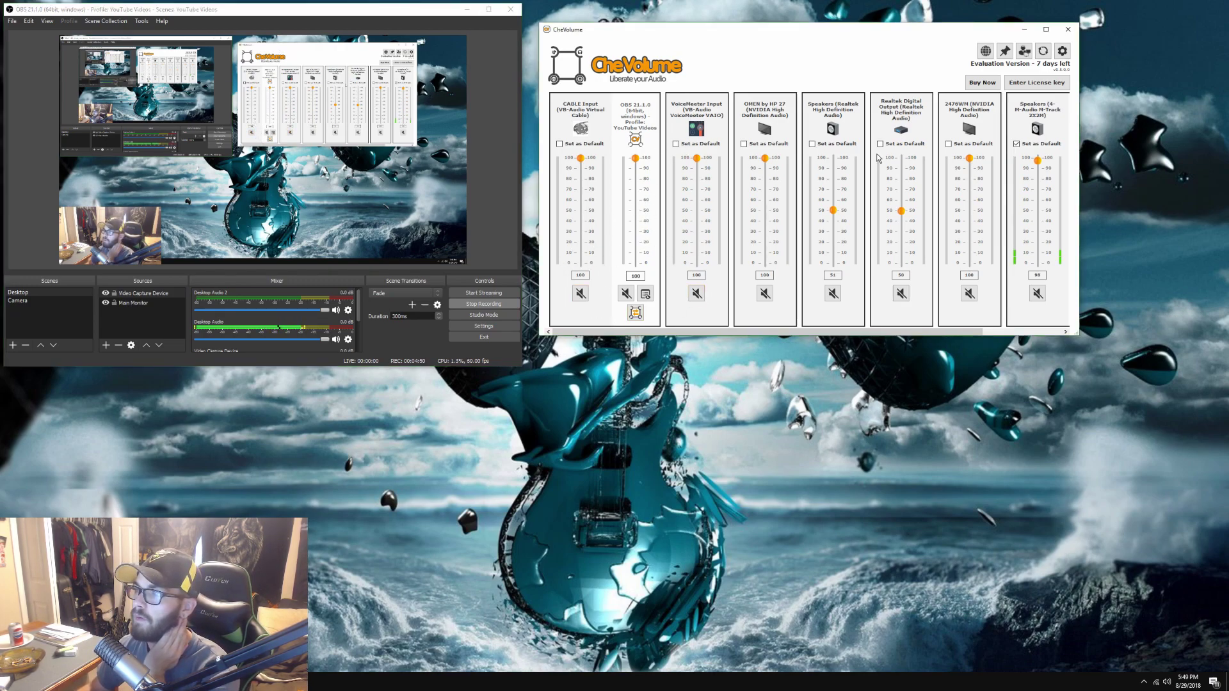
{"action": "mouse_move", "coordinate": [955, 332]}
{"action": "left_mouse_down"}
{"action": "mouse_move", "coordinate": [1020, 327]}
{"action": "mouse_move", "coordinate": [883, 332]}
{"action": "mouse_move", "coordinate": [956, 332]}
{"action": "left_mouse_up"}
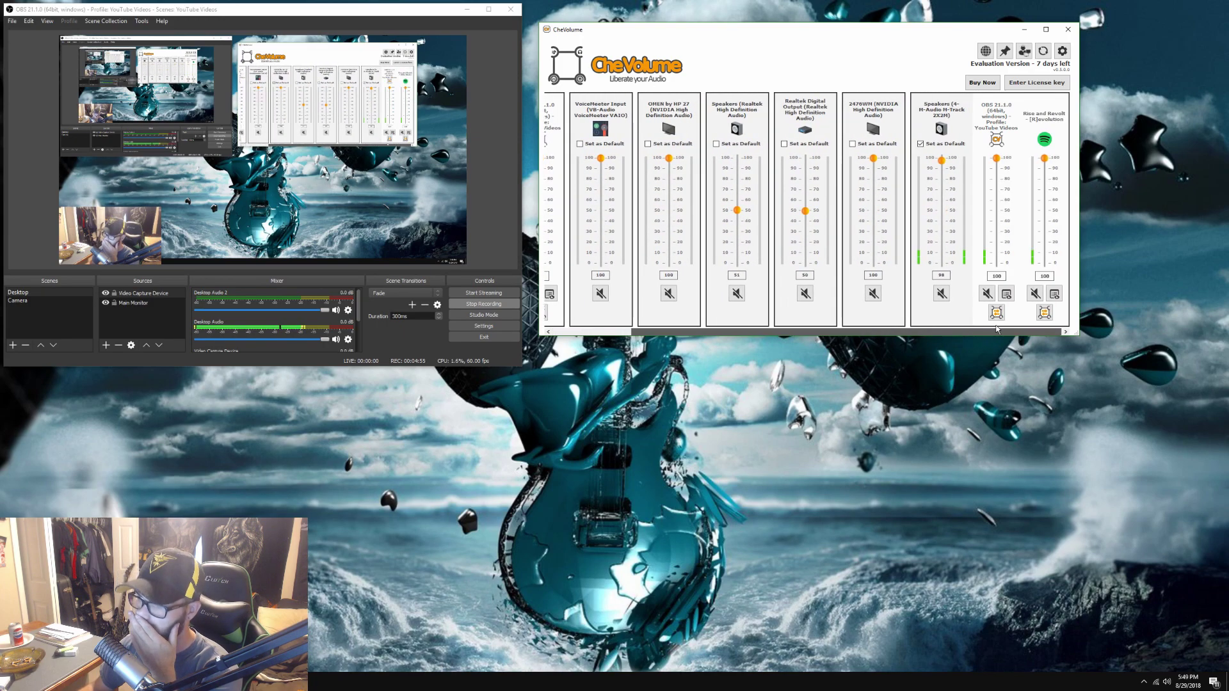
{"action": "left_click", "coordinate": [1044, 313]}
{"action": "left_click", "coordinate": [999, 186]}
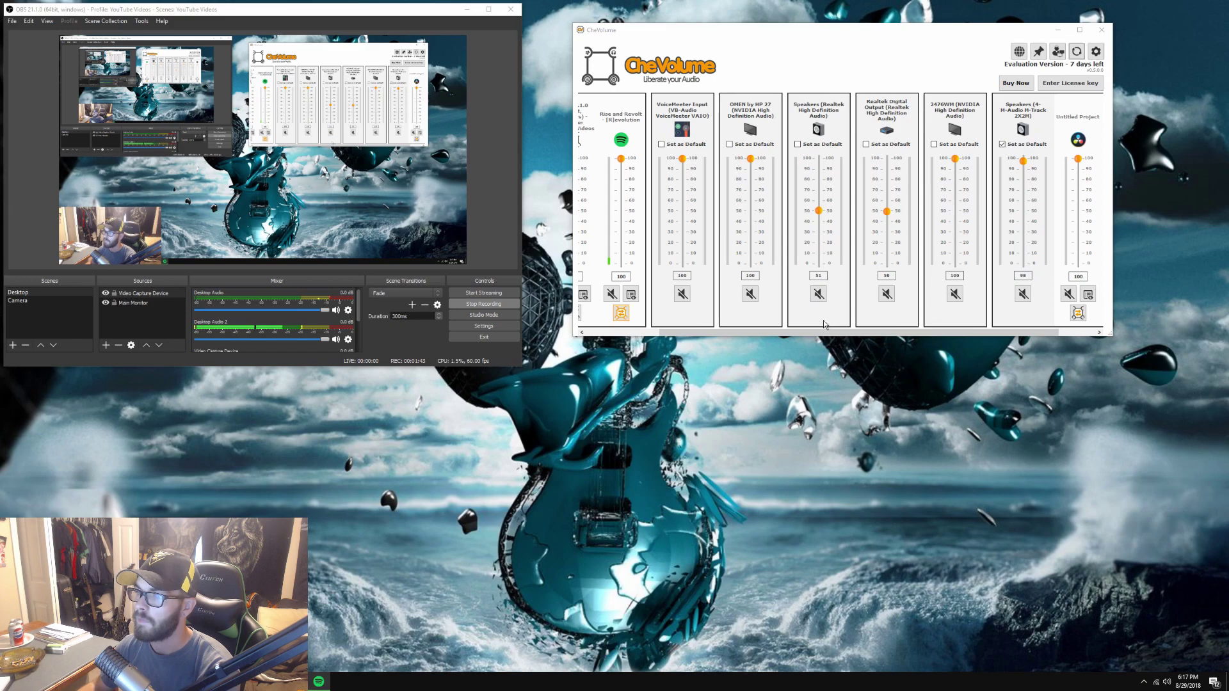
- Scroll back to the CABLE Input column and open OBS's Desktop Audio 2 options menu
{"action": "left_click_drag", "start_coordinate": [824, 332], "coordinate": [750, 332]}
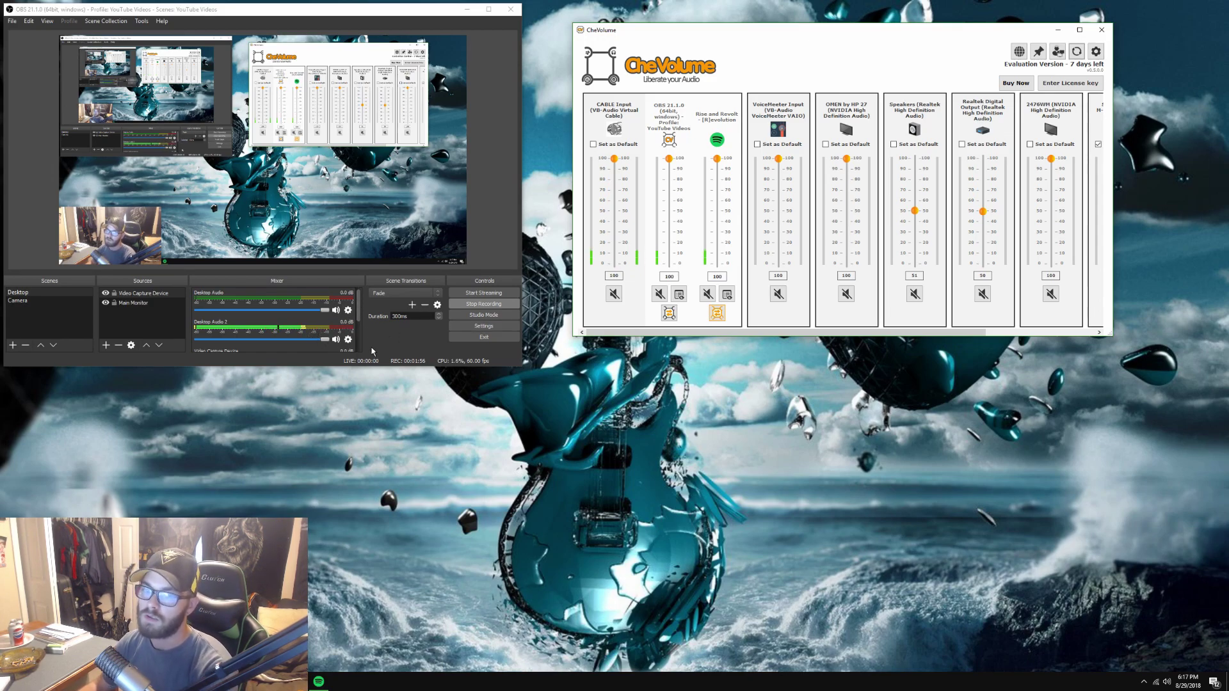
{"action": "left_click", "coordinate": [347, 339]}
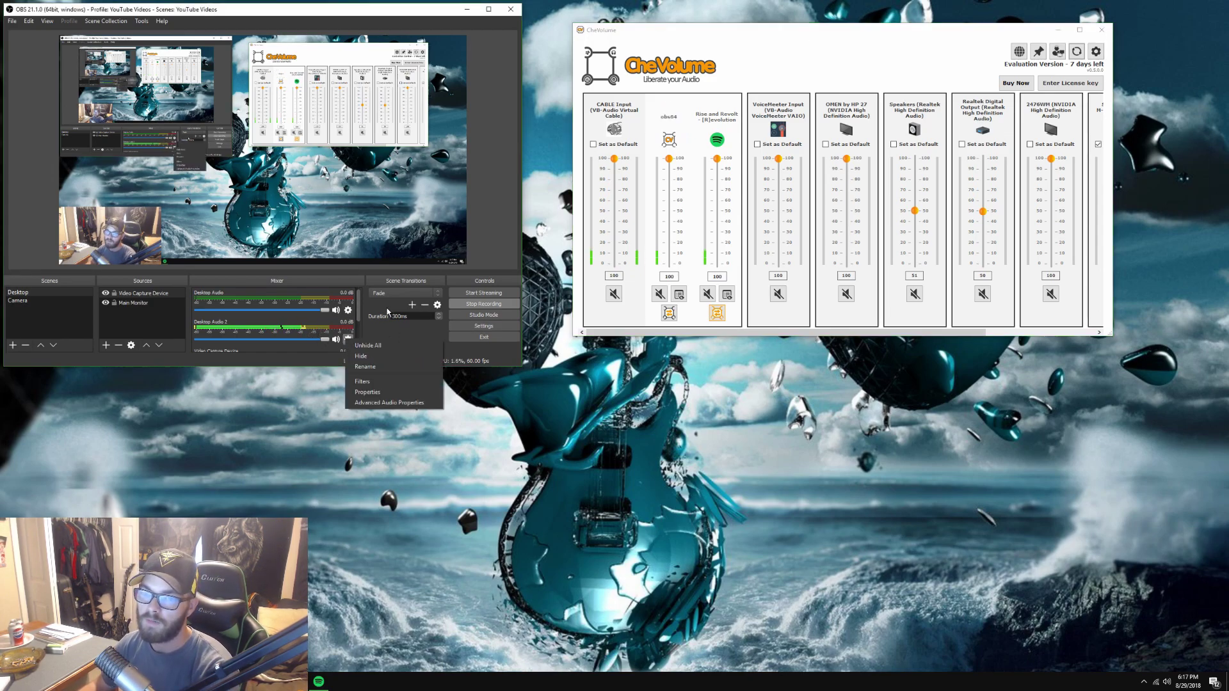
- In Advanced Audio Properties, set Desktop Audio 2's Audio Monitoring to Monitor and Output
{"action": "left_click", "coordinate": [374, 402]}
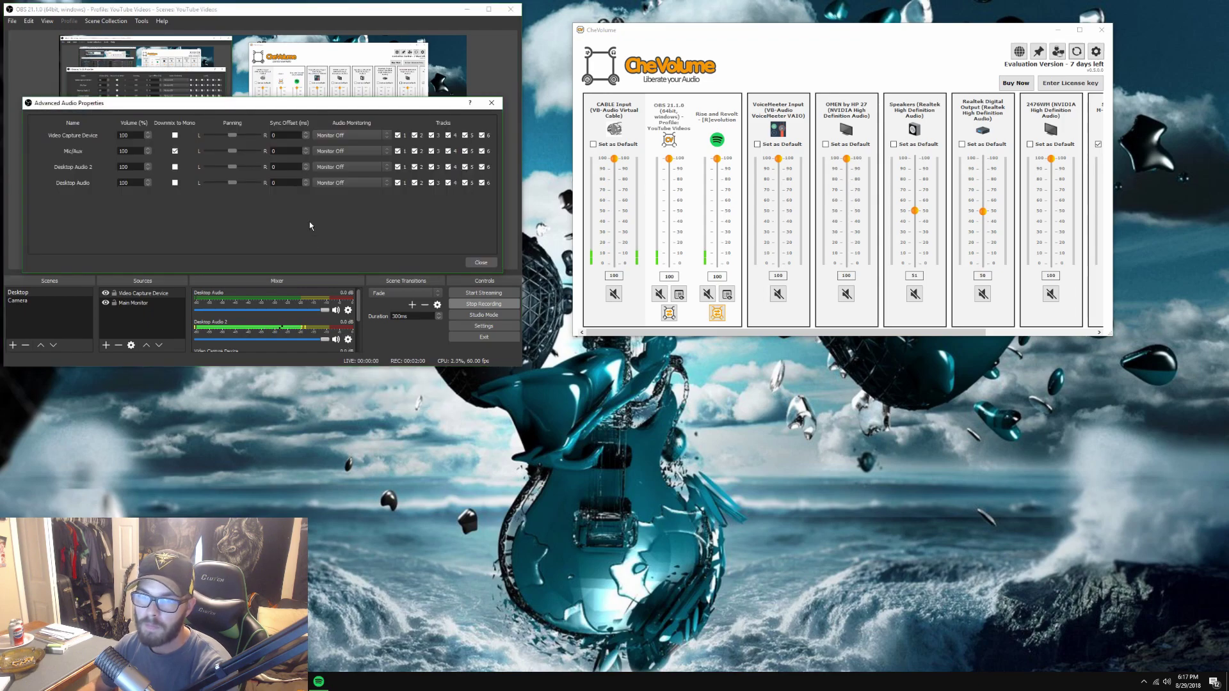
{"action": "left_click", "coordinate": [341, 170]}
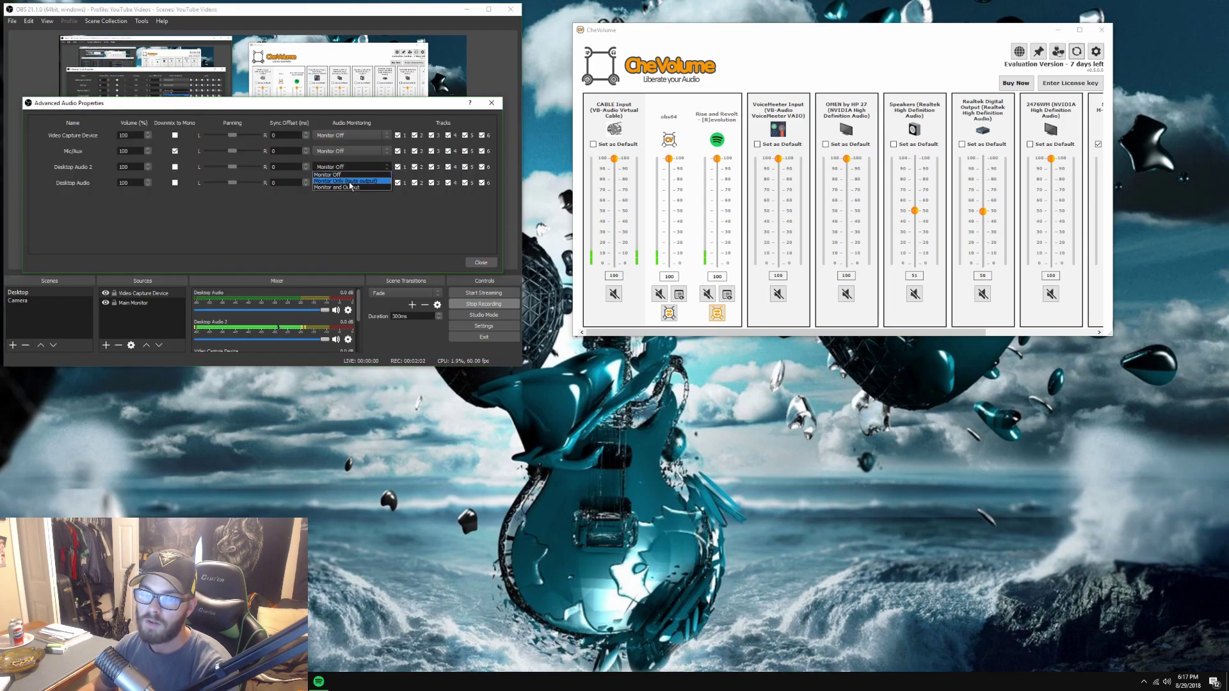
{"action": "left_click", "coordinate": [348, 182]}
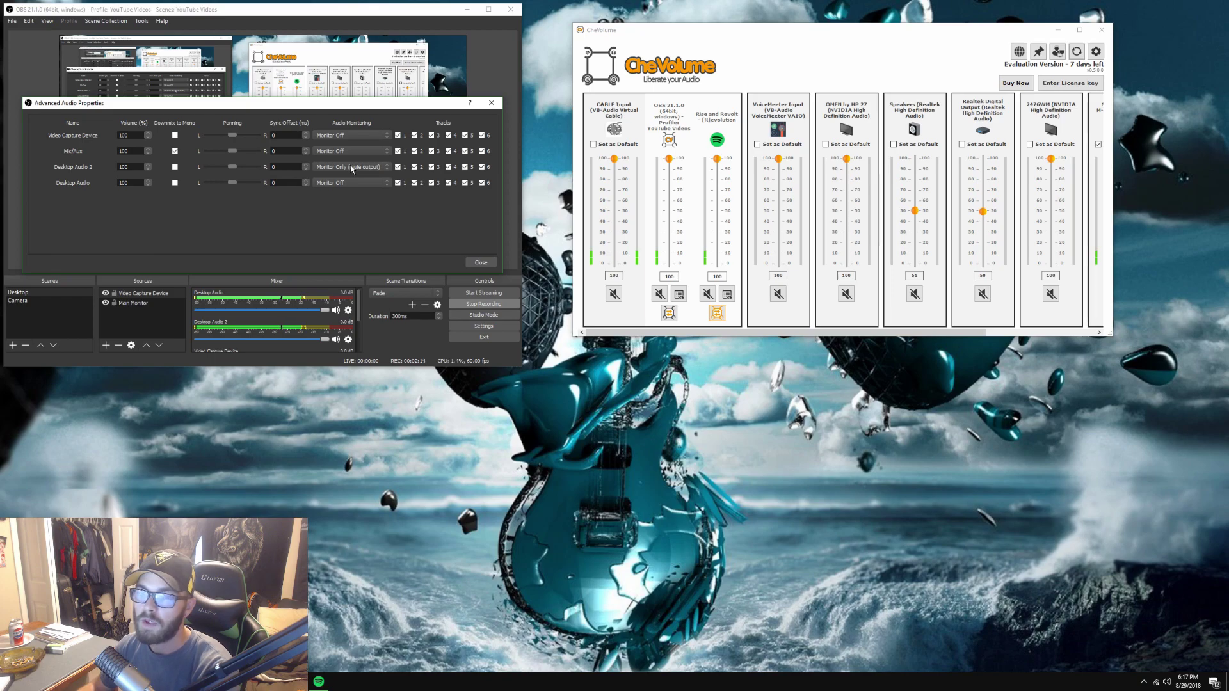
{"action": "left_click", "coordinate": [351, 169]}
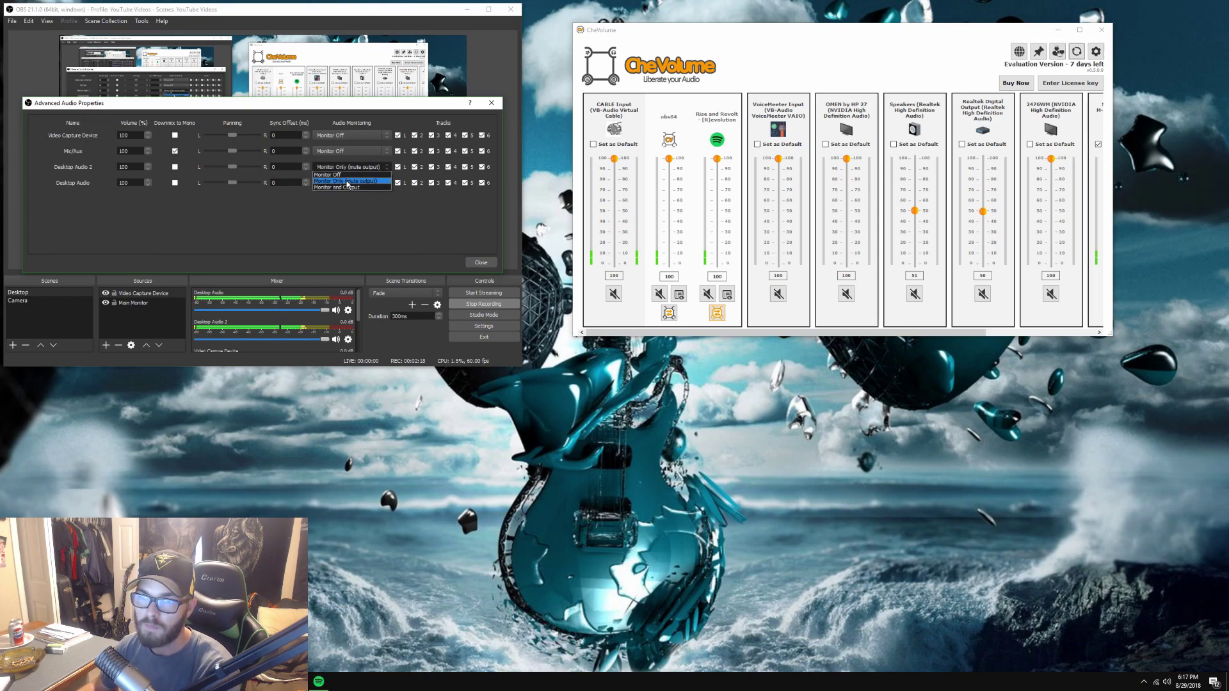
{"action": "left_click", "coordinate": [345, 187]}
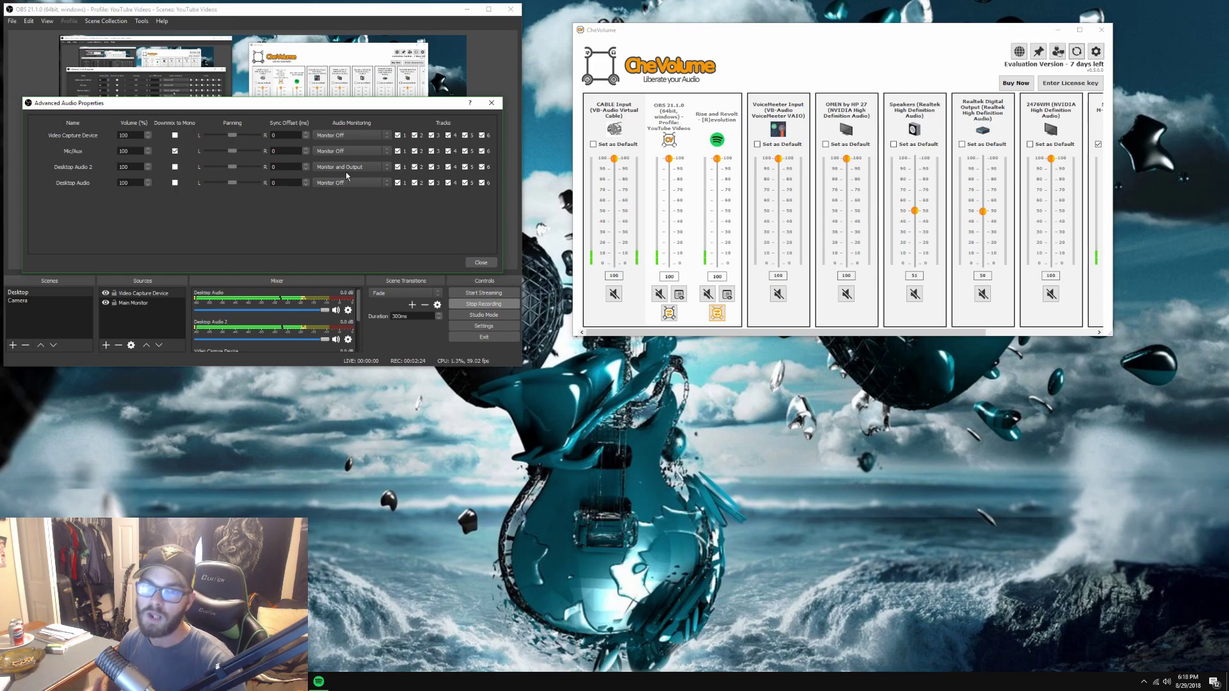
{"action": "left_click", "coordinate": [348, 167]}
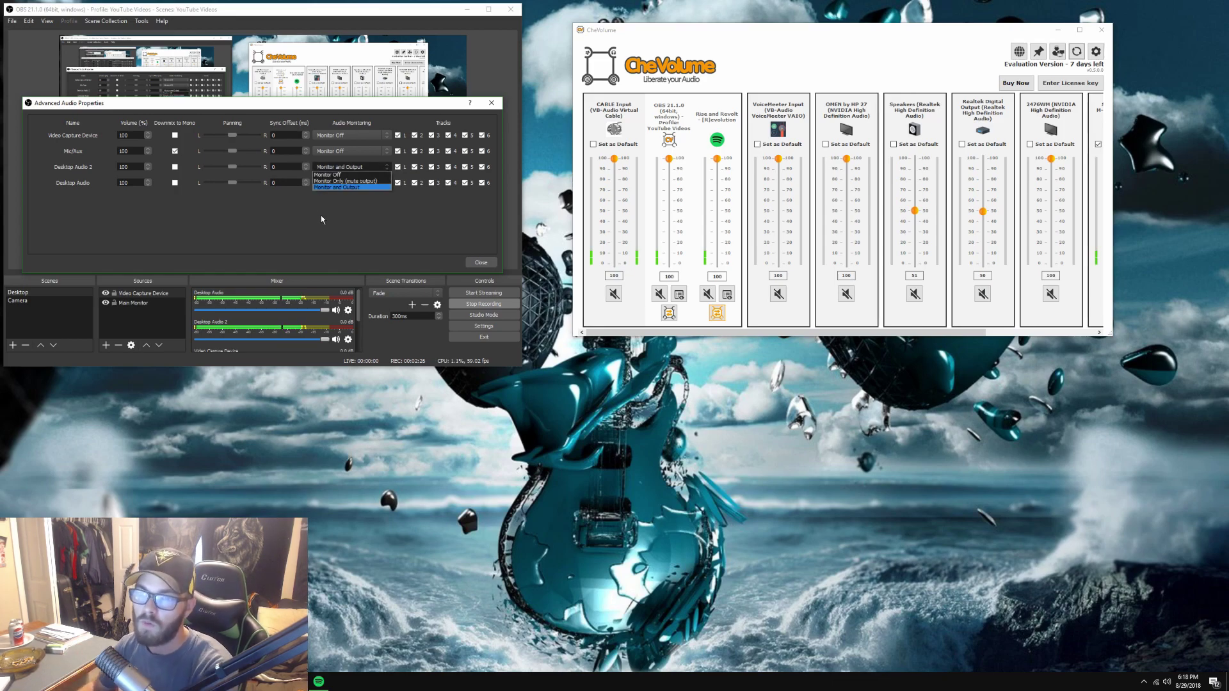
{"action": "left_click", "coordinate": [345, 167]}
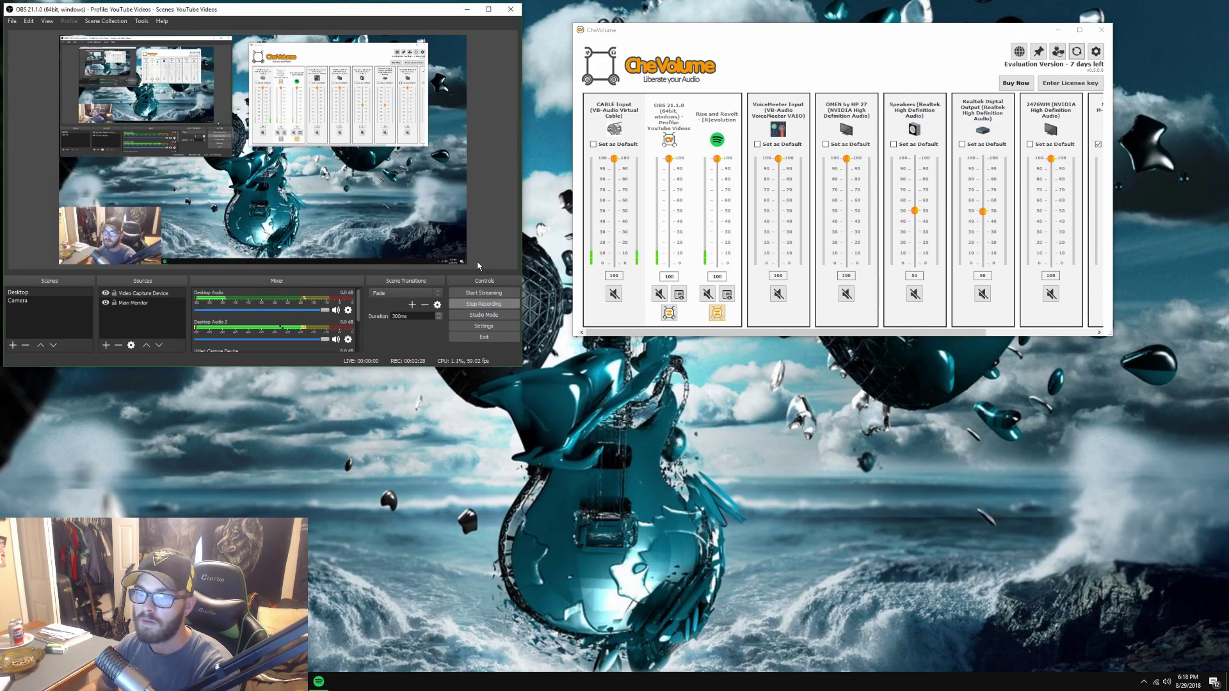
- Close the Advanced Audio Properties dialog to return to the main OBS window
{"action": "left_click", "coordinate": [482, 262]}
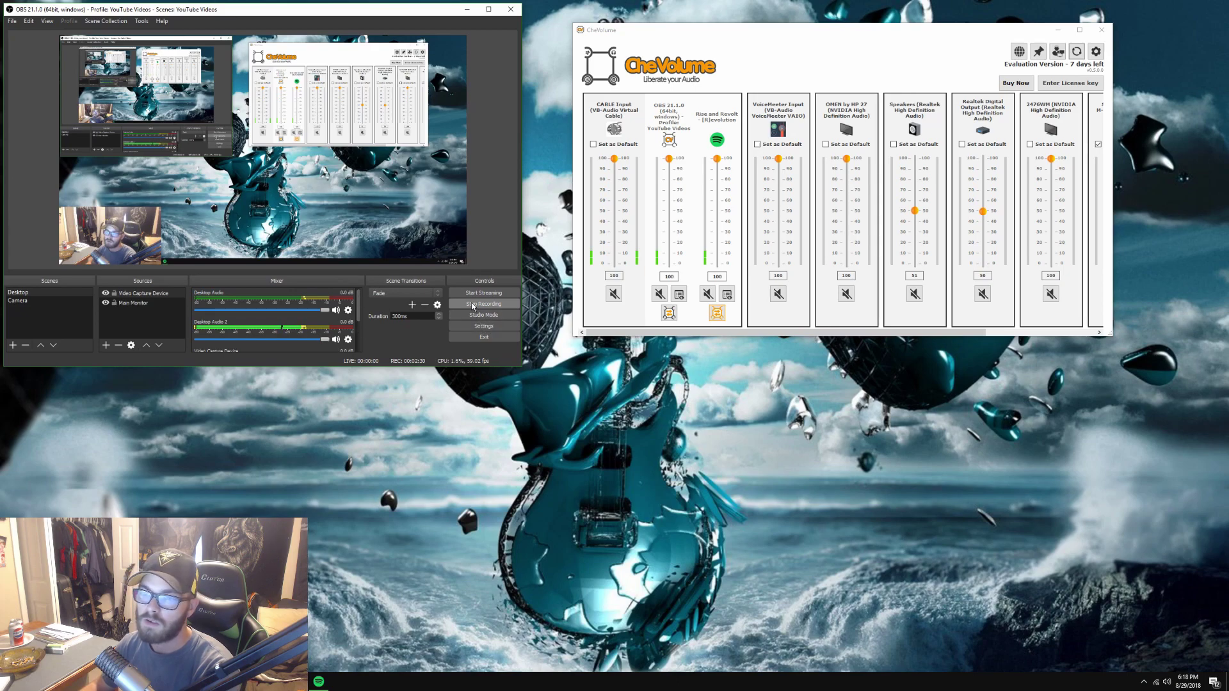